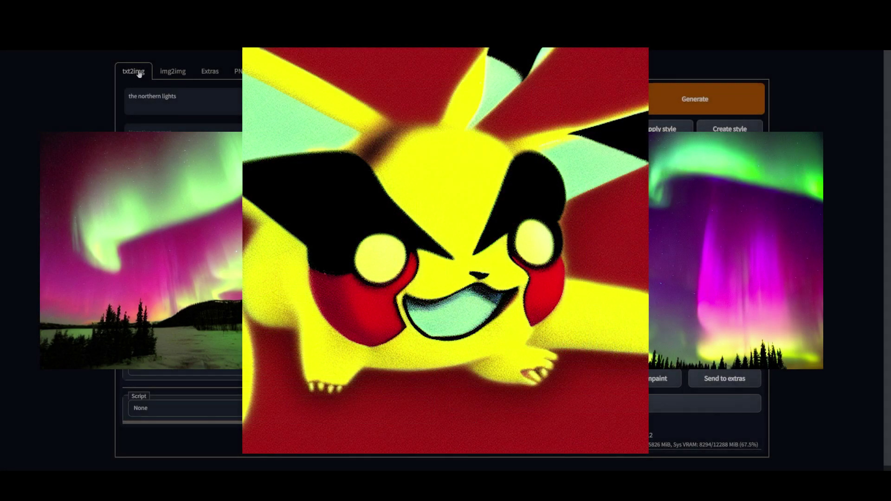
- Replace the old txt2img prompt with 'a cybernetic hot dog'
key(ctrl+shift+Left)
key(ctrl+shift+Left)
key(ctrl+shift+Left)
text(a cybernet)
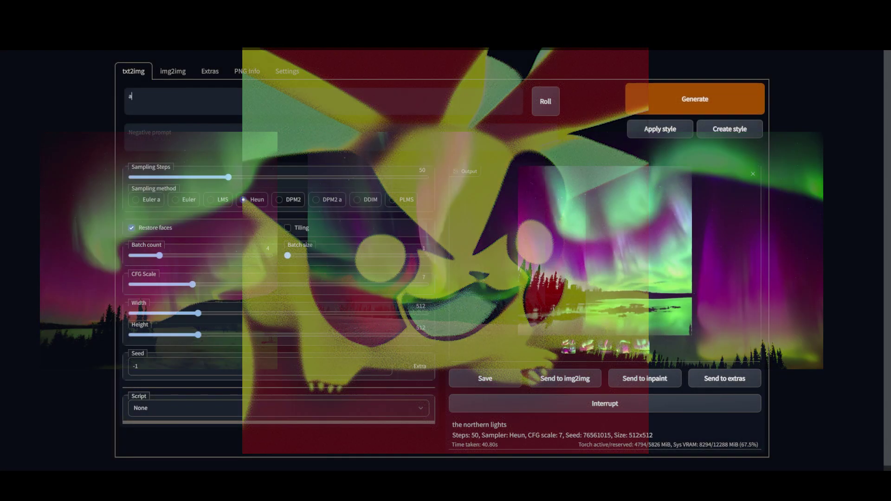
text(ic hot dog)
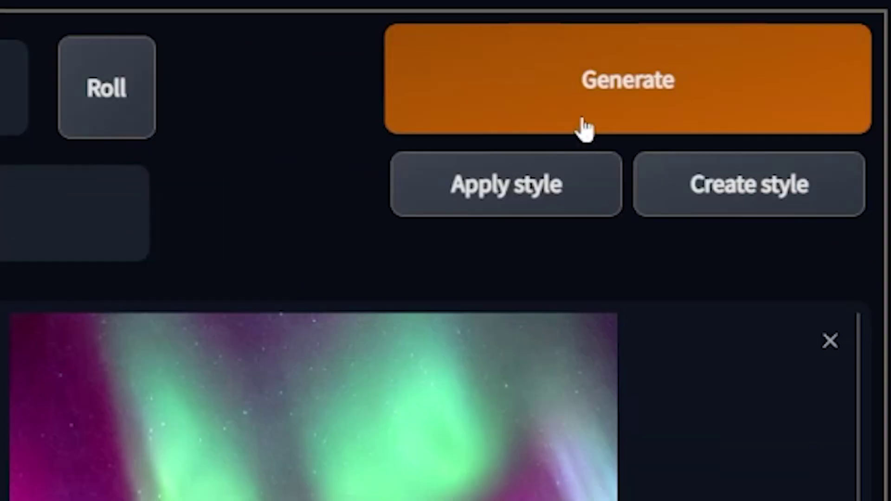
- Generate the cybernetic hot dog batch and view the second through fifth images full size
click(583, 129)
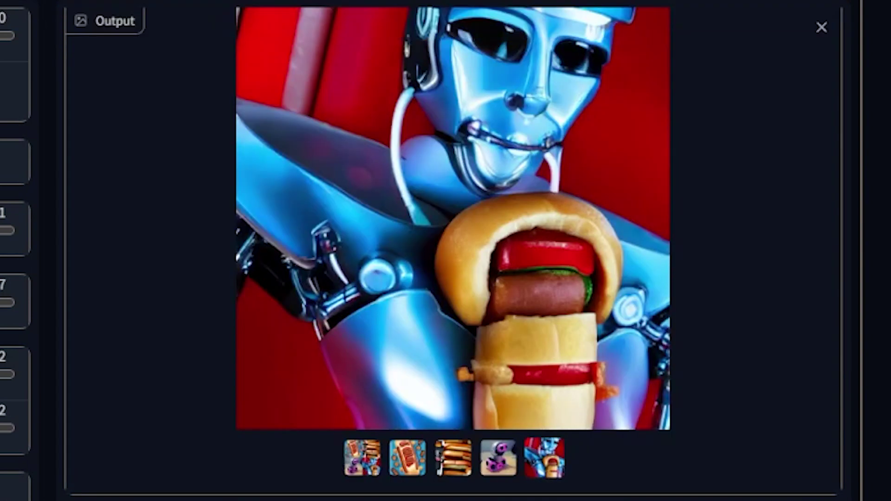
click(415, 459)
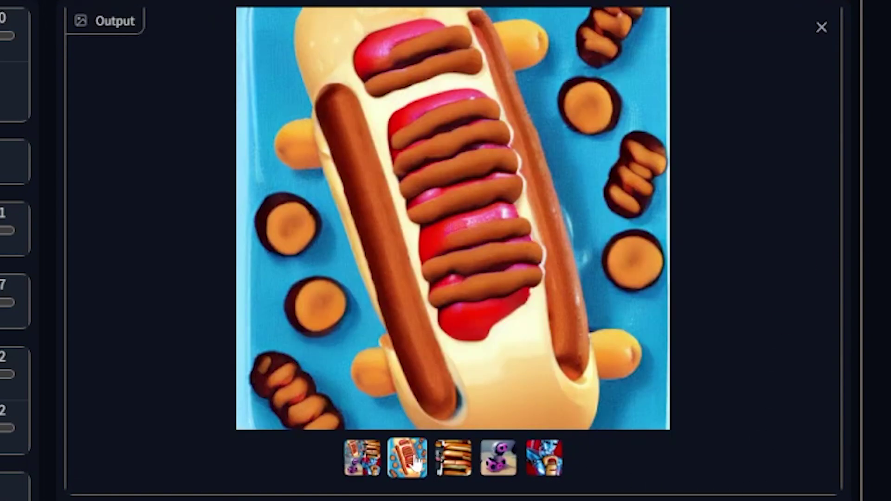
click(453, 462)
click(499, 459)
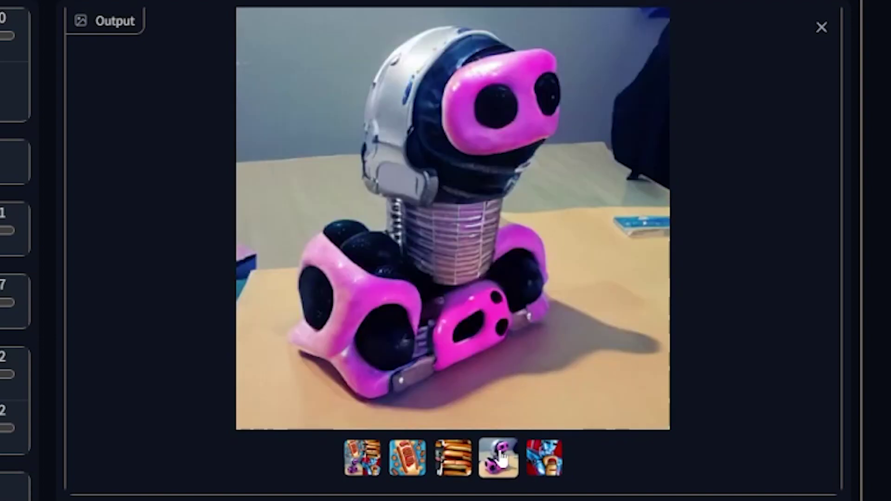
click(550, 466)
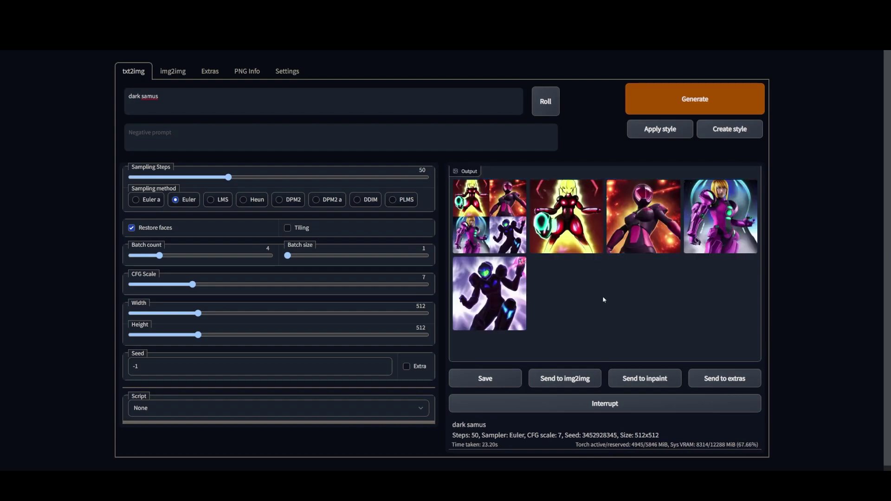
- View the second through fifth dark samus txt2img images enlarged
click(573, 218)
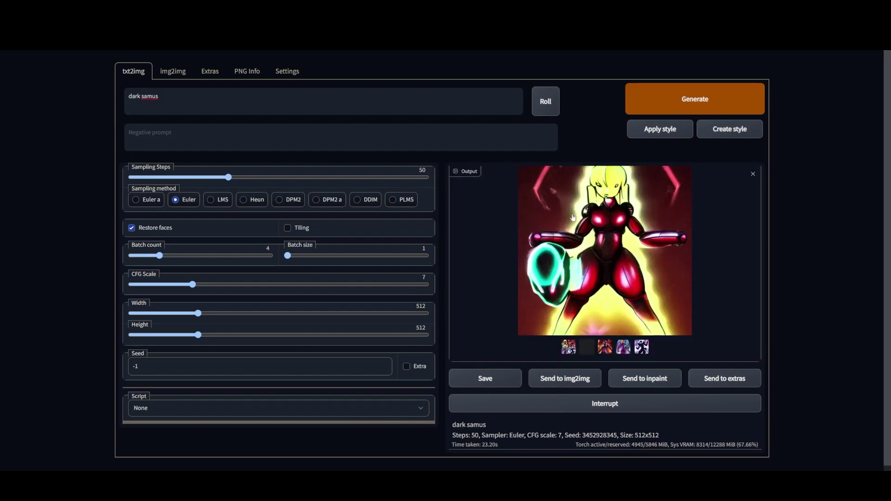
click(607, 351)
click(624, 347)
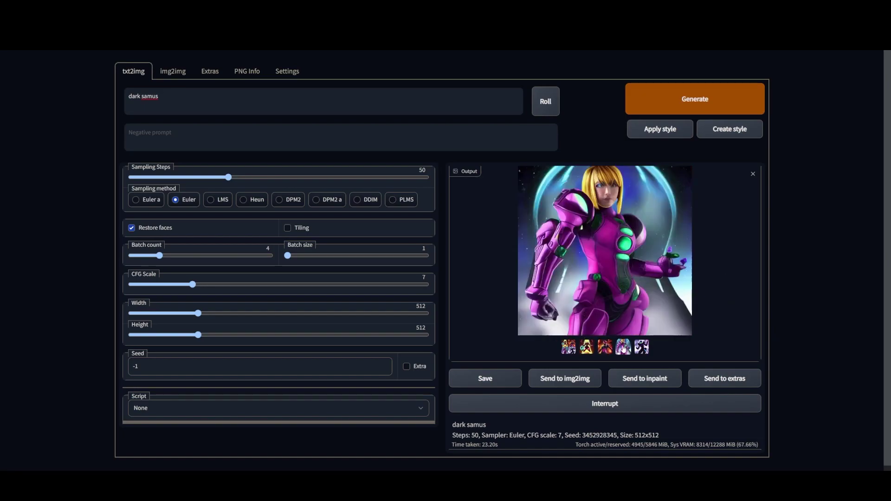
click(641, 348)
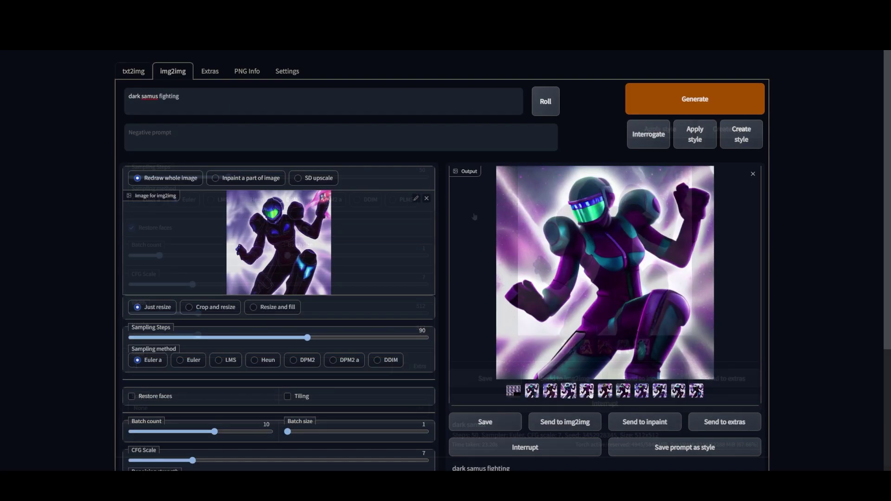
- Step through the img2img dark samus fighting results, from the fifth to the eleventh
click(587, 391)
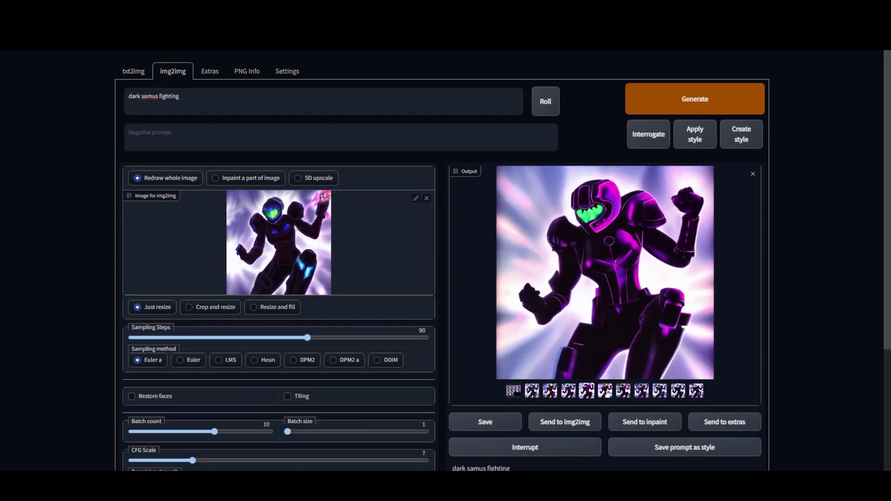
click(606, 393)
click(624, 392)
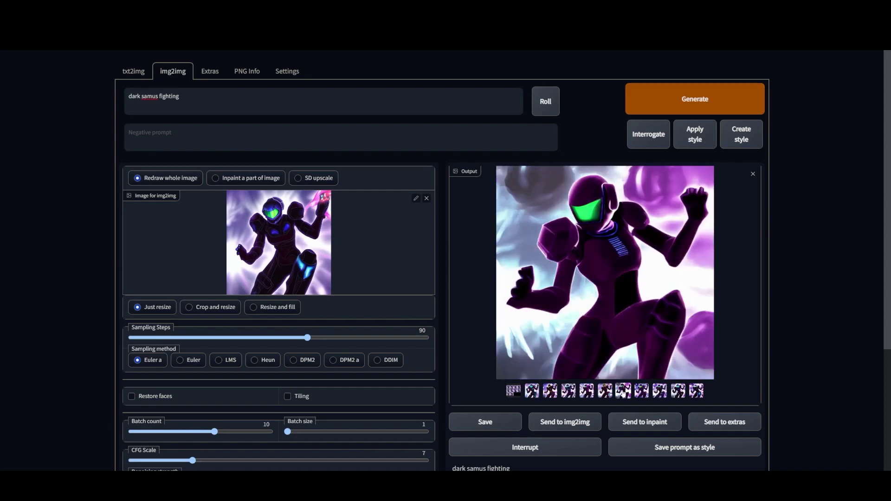
click(641, 392)
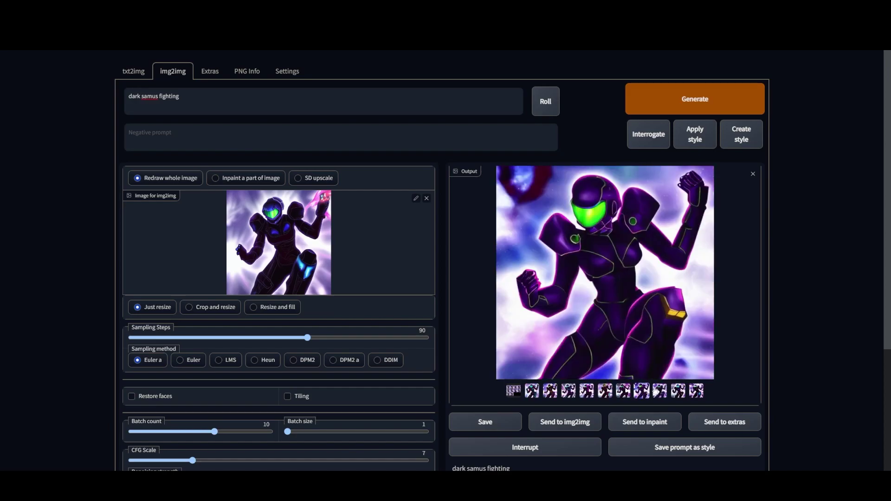
click(659, 390)
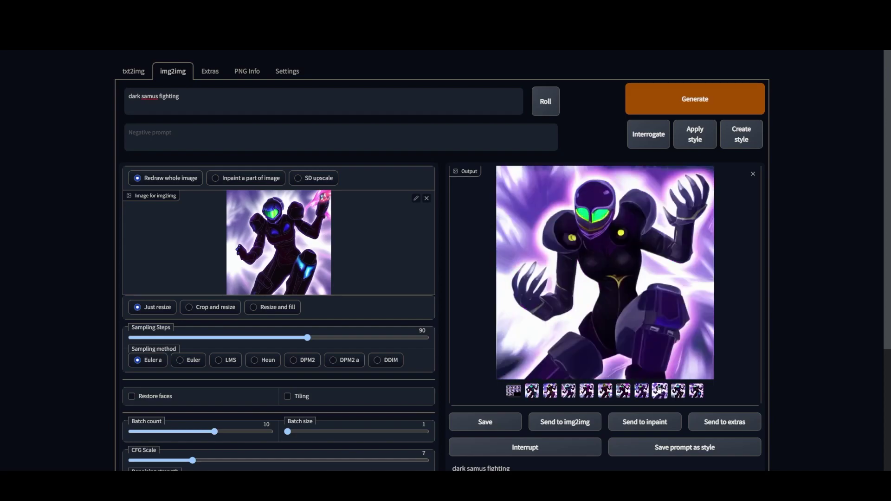
click(678, 390)
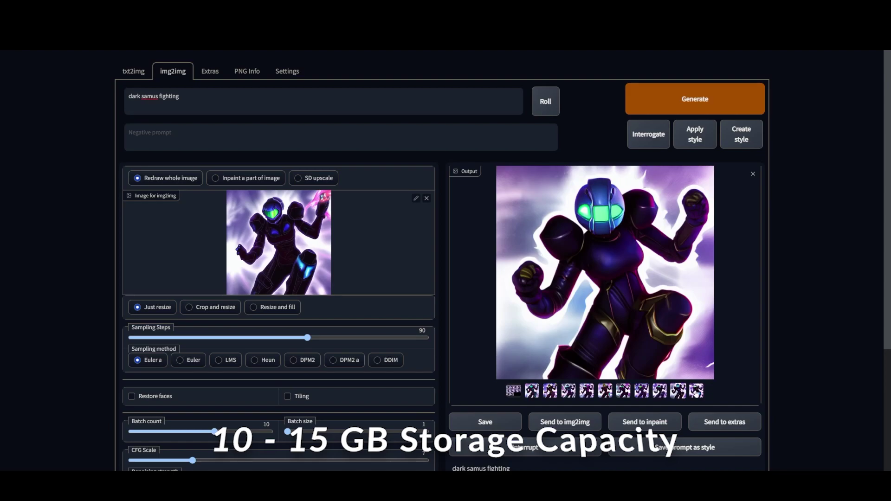
click(696, 391)
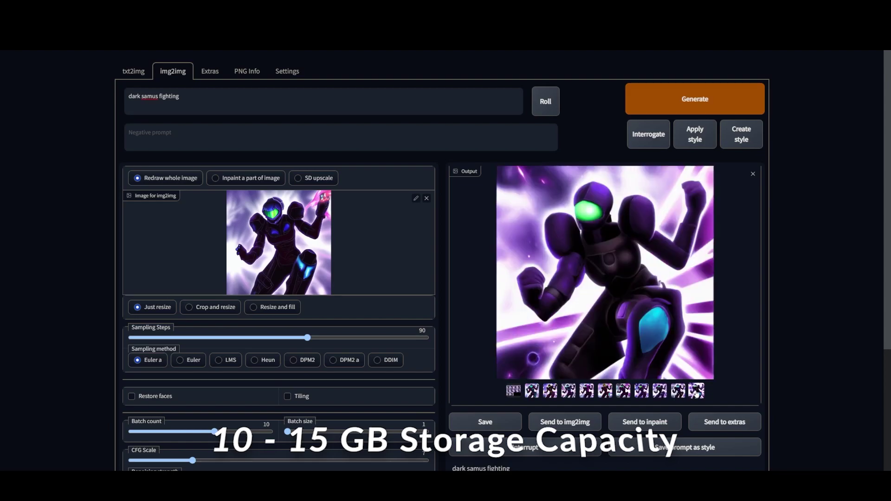
- Show the eighth img2img dark samus fighting result in the large preview
click(642, 395)
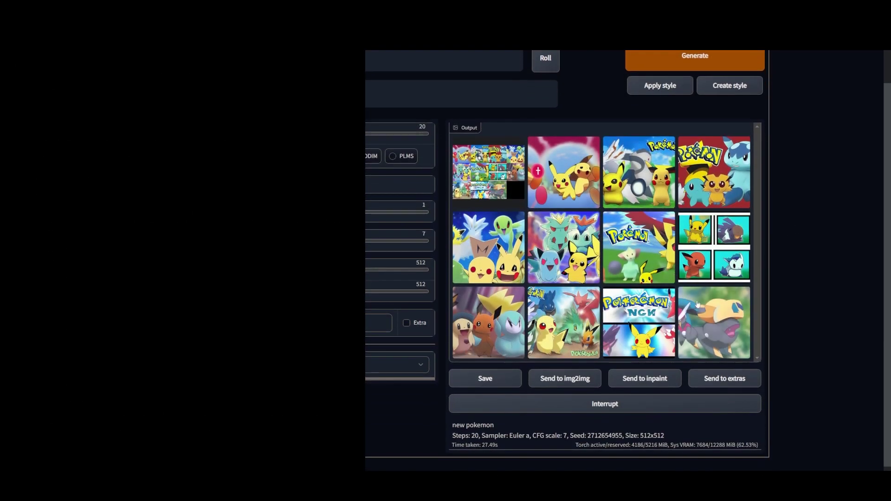
- Enlarge the new pokemon results, viewing the pink Pikachu, then the third, fourth and fifth images
scroll(697, 304, up, 1)
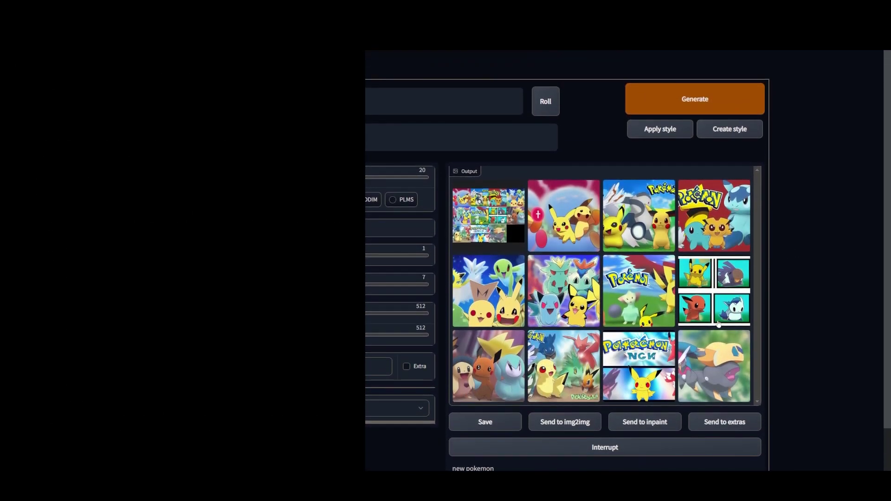
click(472, 303)
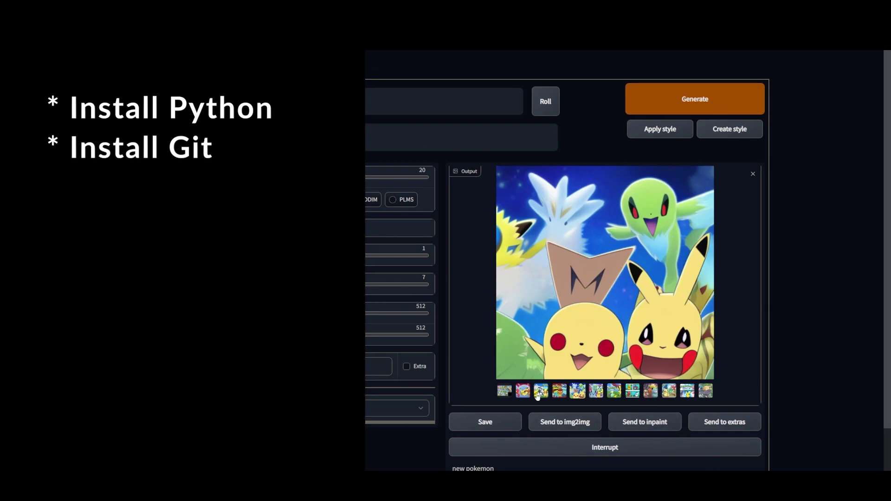
key(Left)
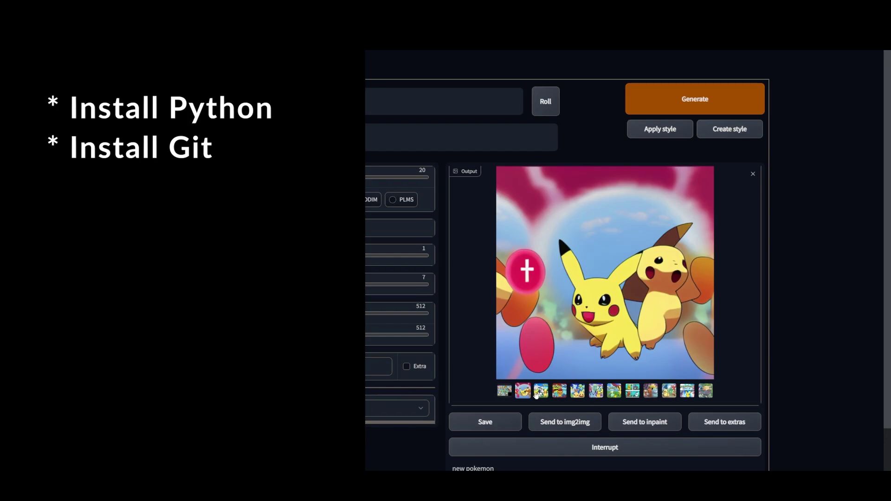
click(539, 393)
click(556, 394)
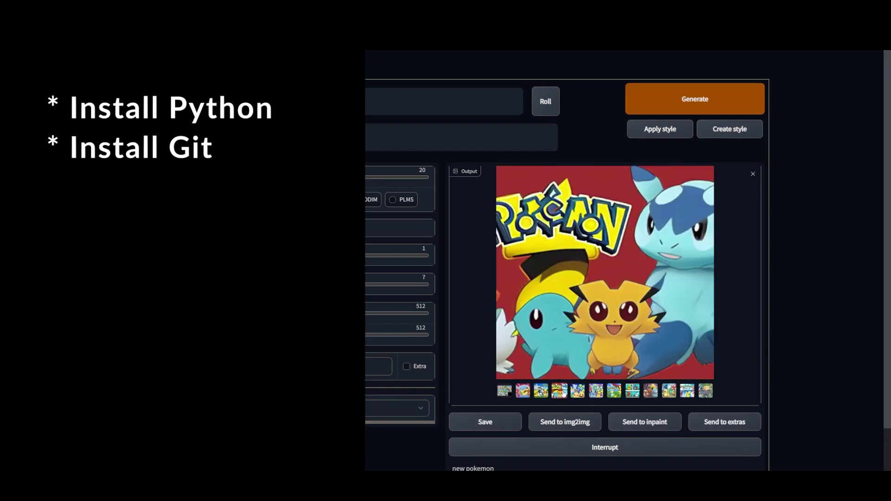
click(578, 393)
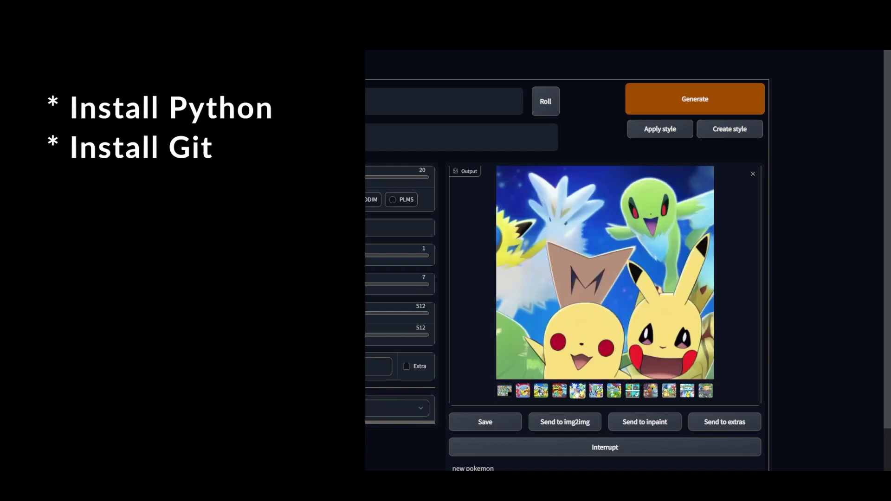
- View the sixth through eleventh pokemon images, including the logo, four-panel and group shots
click(590, 393)
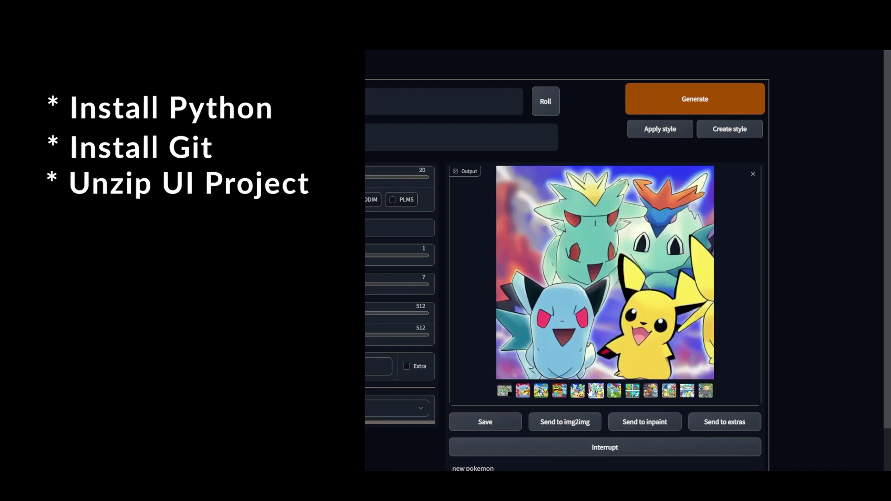
click(613, 392)
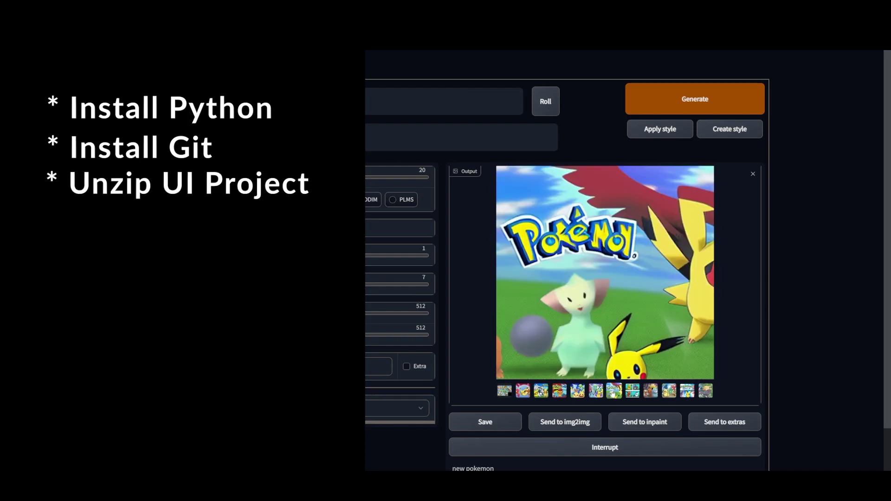
click(633, 393)
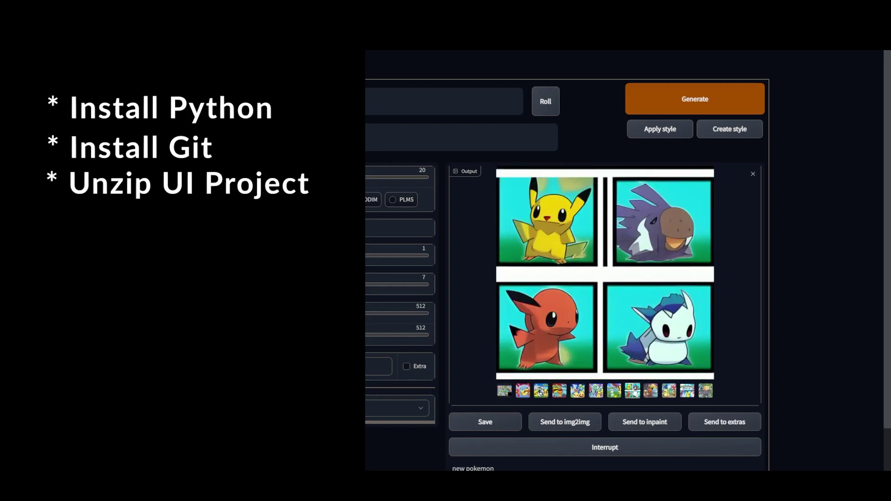
click(651, 391)
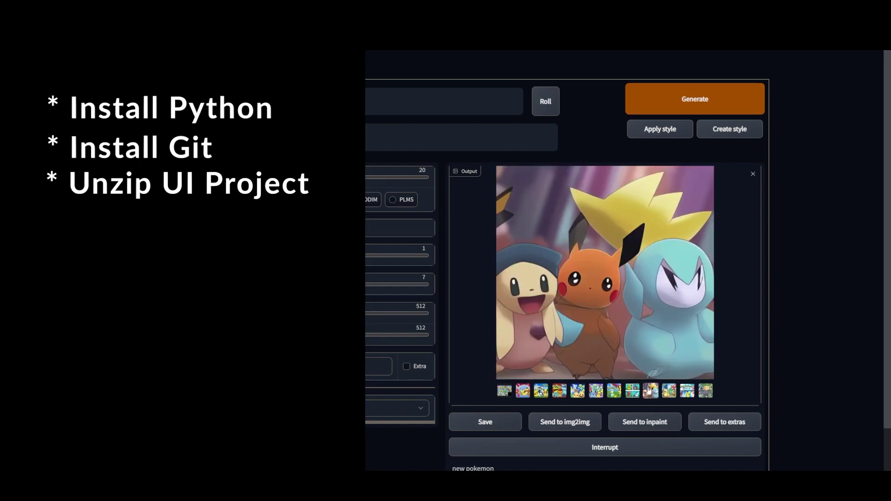
click(669, 391)
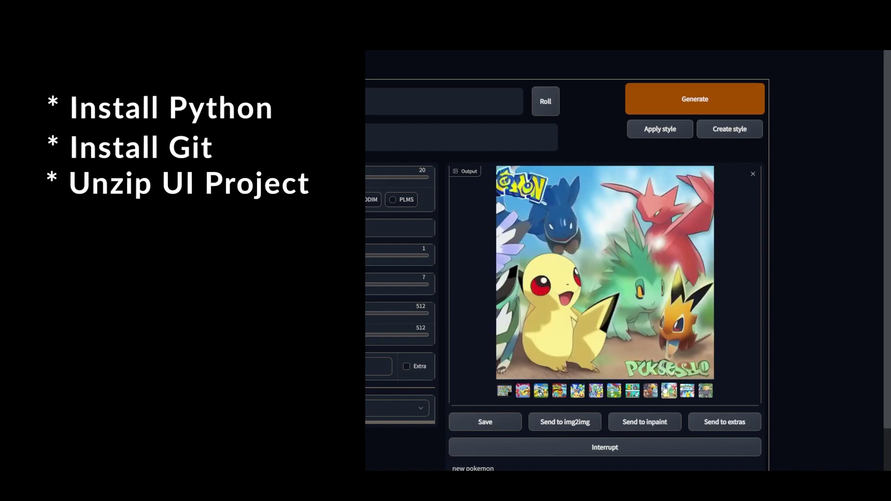
click(687, 391)
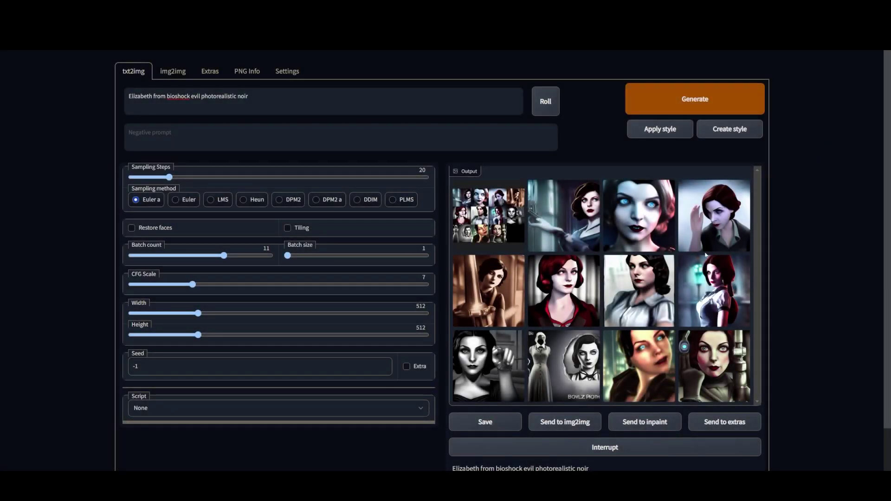
- Enlarge the woman-at-door Elizabeth image, switching between it and the combined grid
click(582, 230)
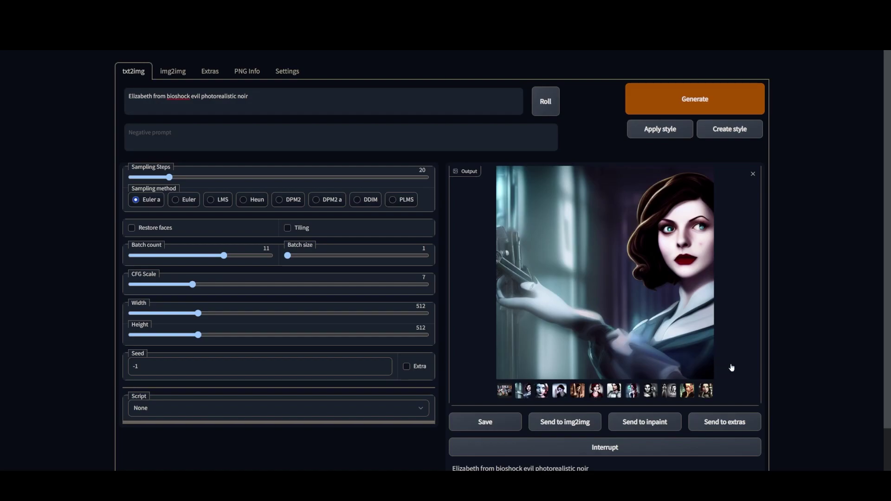
click(505, 397)
key(Right)
click(505, 393)
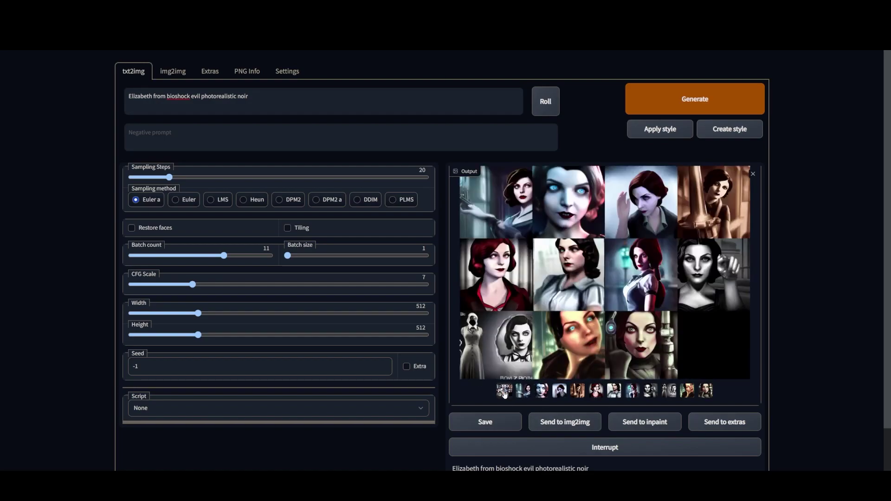
key(Right)
- View the remaining Elizabeth portraits, ending on the black-and-white woman raising a fist
click(540, 394)
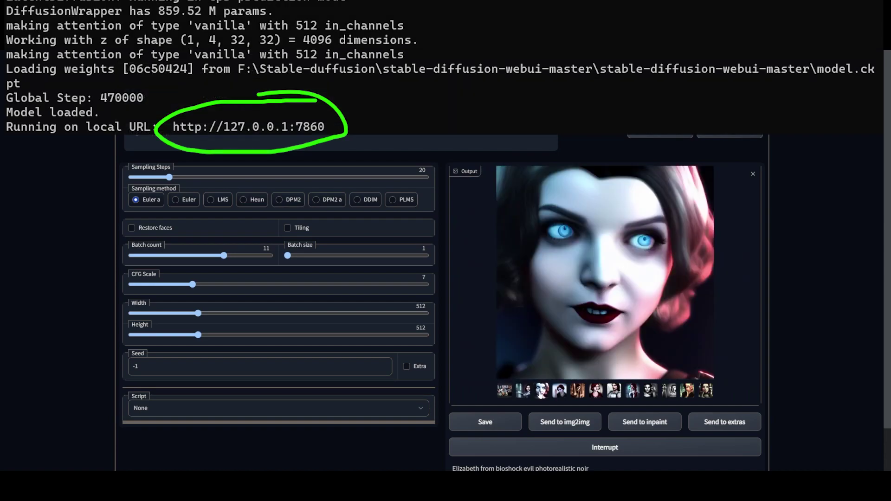
click(560, 392)
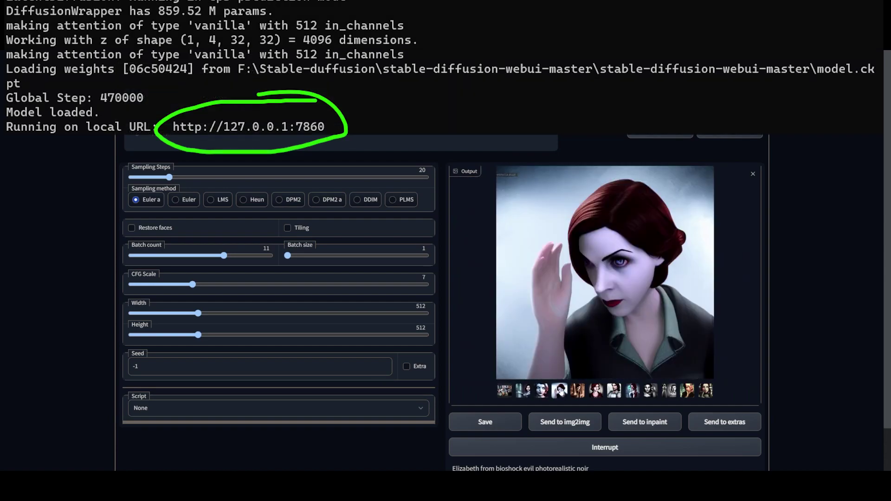
click(576, 393)
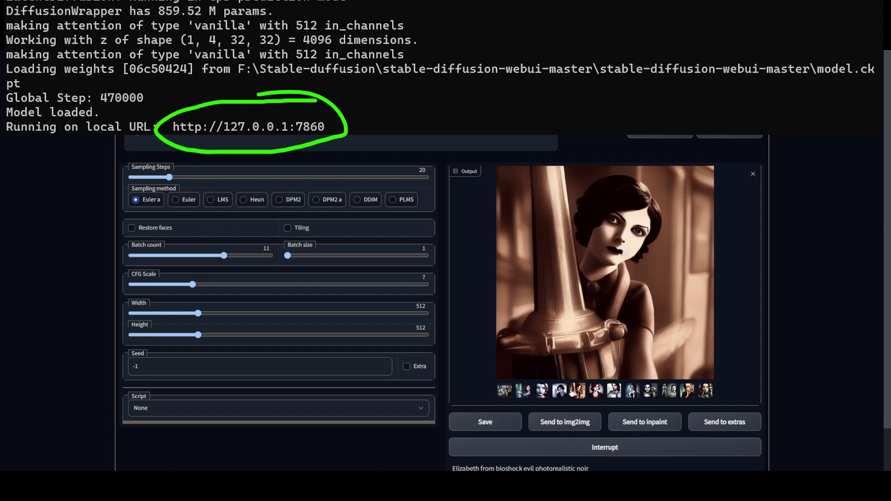
click(596, 392)
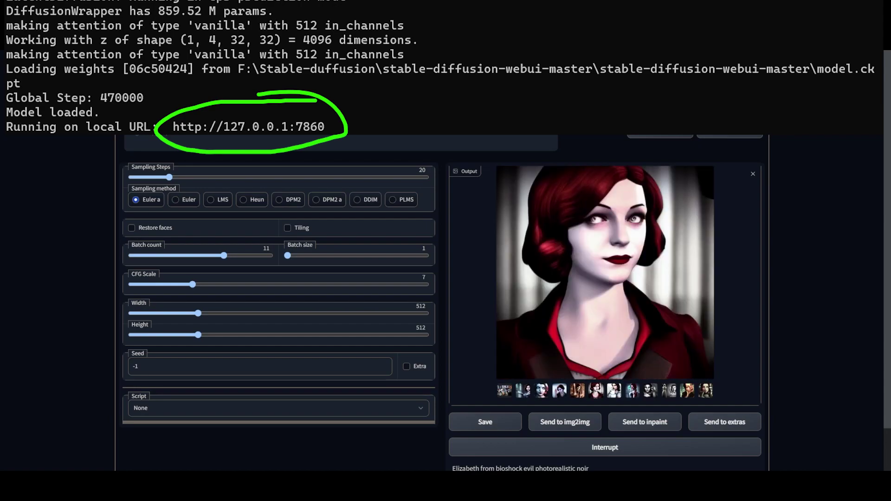
click(614, 391)
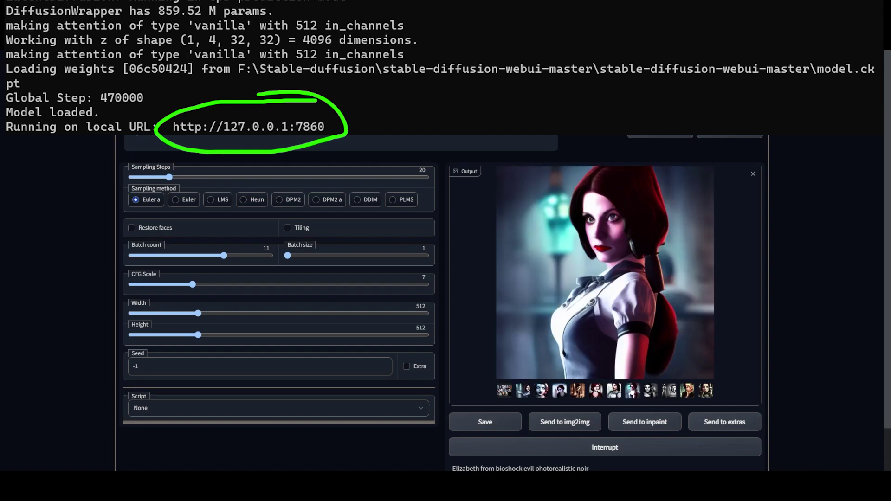
click(649, 392)
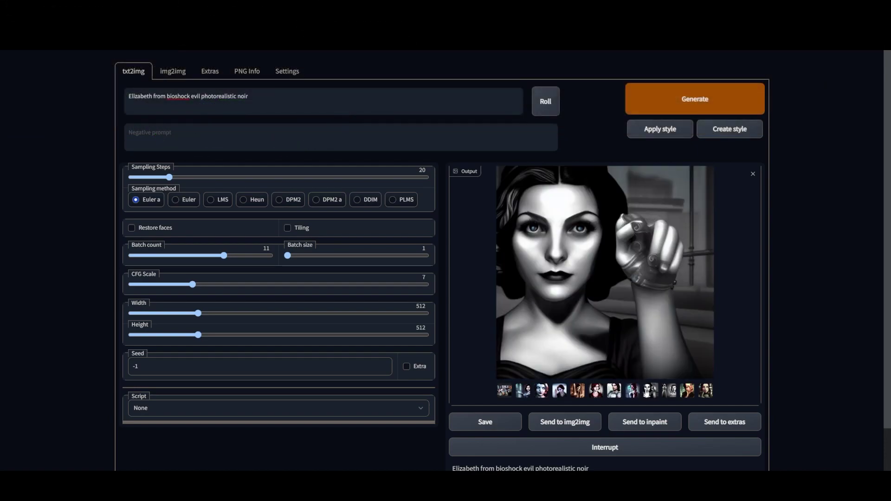
- View the last Elizabeth results, then send the doorway picture to img2img
click(668, 392)
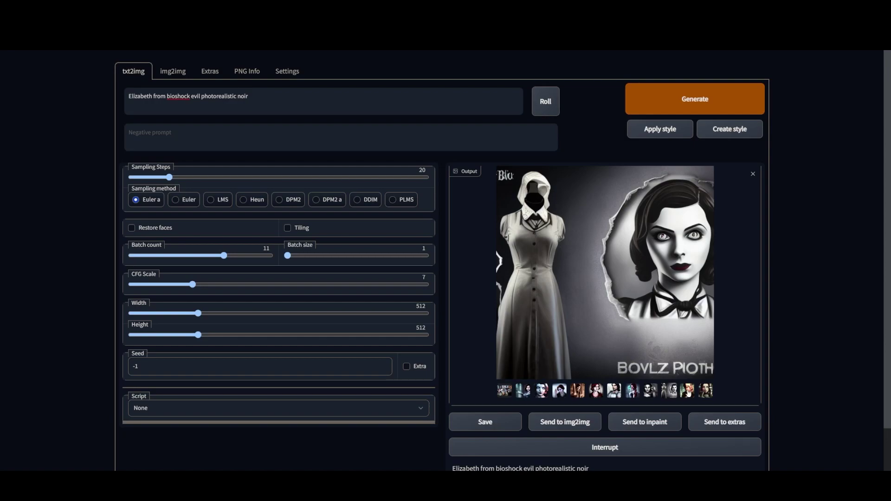
click(687, 391)
click(706, 391)
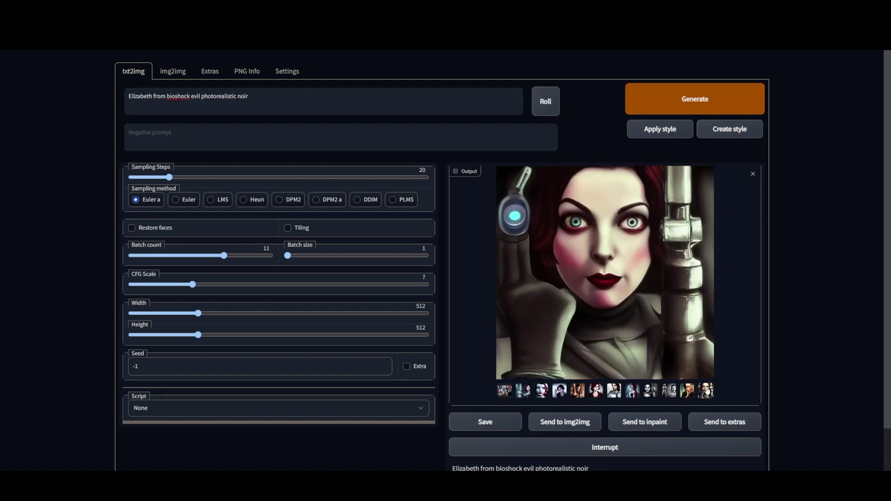
click(541, 391)
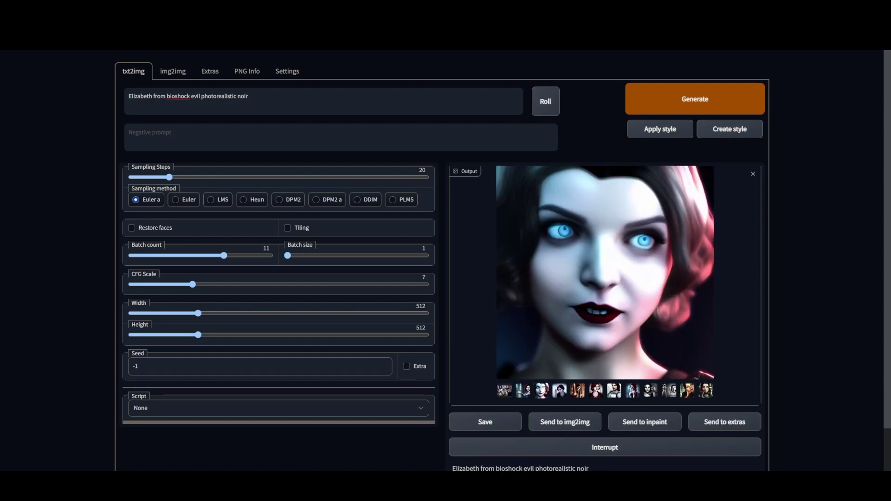
click(520, 392)
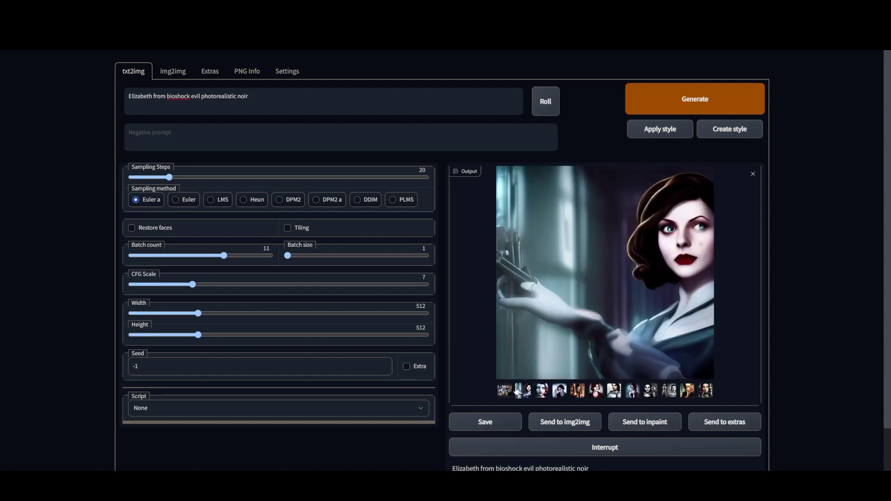
click(562, 422)
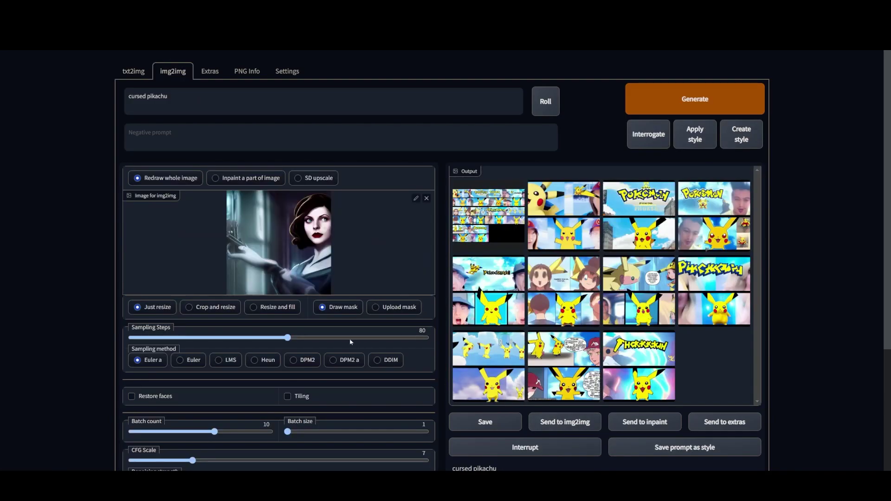
- Set img2img to 131 steps and batch count 4, and paste in the txt2img Elizabeth noir prompt
drag(288, 338, 369, 337)
drag(214, 432, 159, 435)
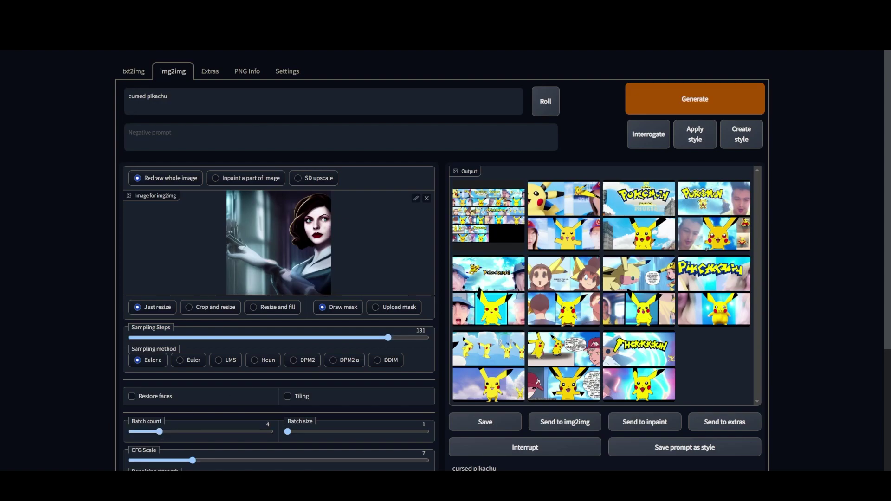
click(133, 72)
triple_click(195, 96)
key(ctrl+c)
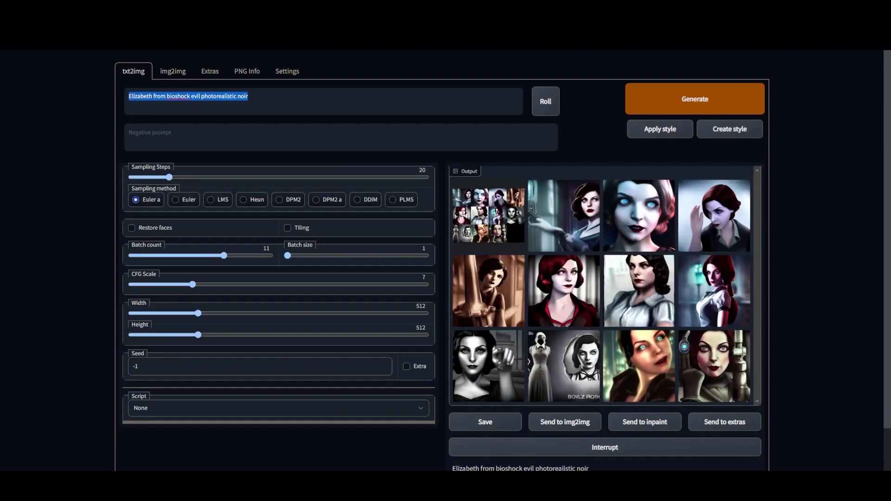
click(176, 74)
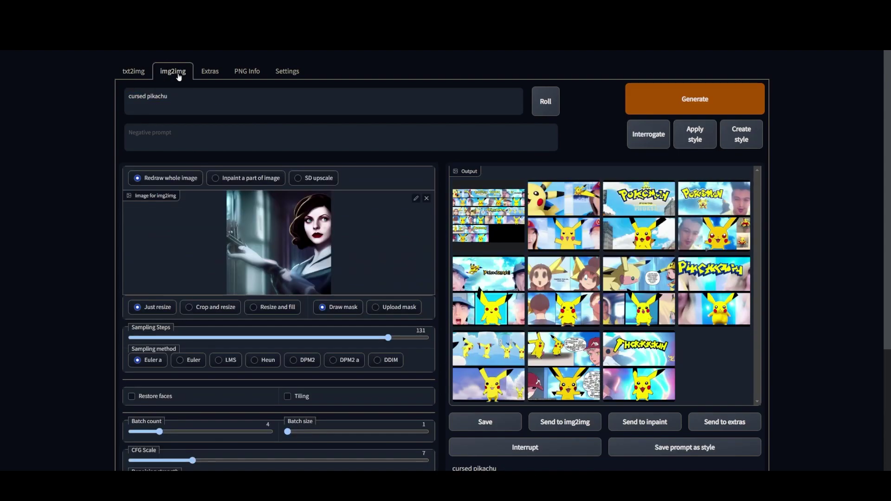
drag(169, 96, 128, 96)
key(ctrl+v)
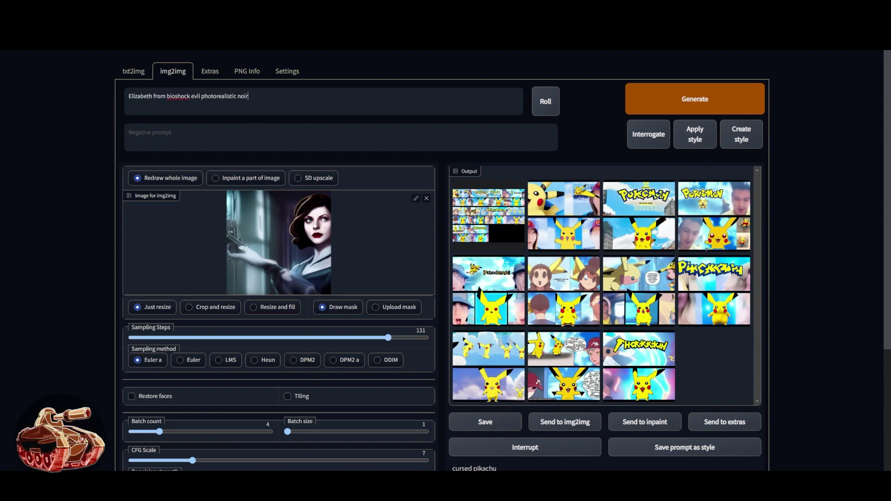
- Generate Elizabeth variations from the doorway image, view the second to fifth, and enable Restore faces
click(720, 93)
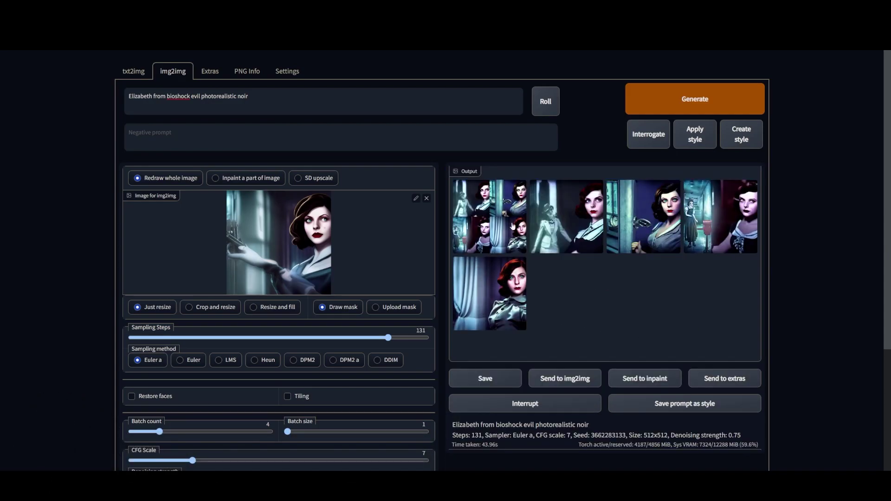
click(576, 230)
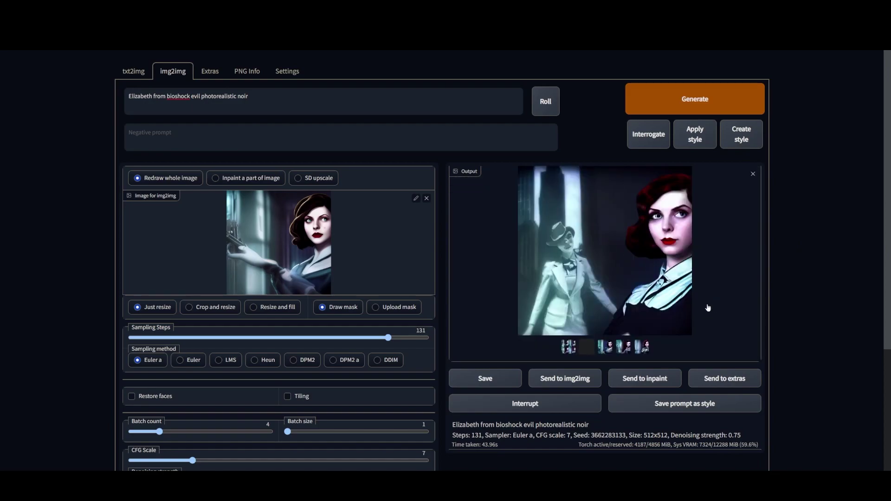
click(608, 350)
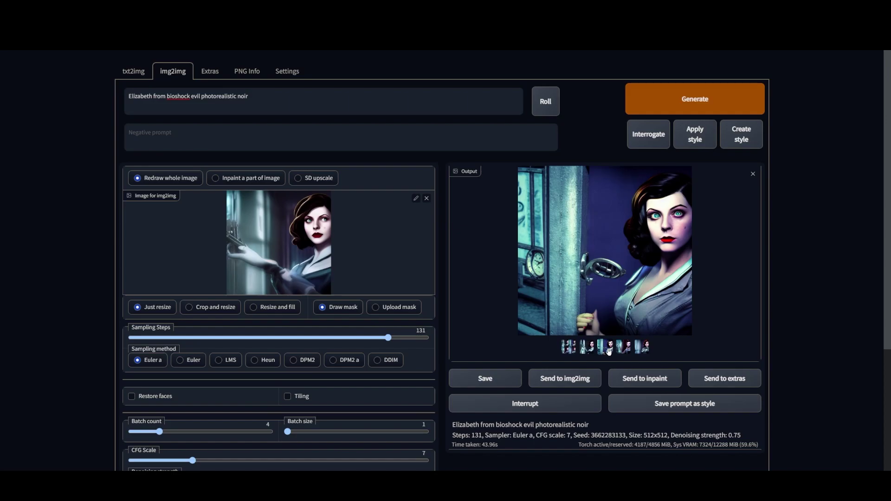
click(624, 350)
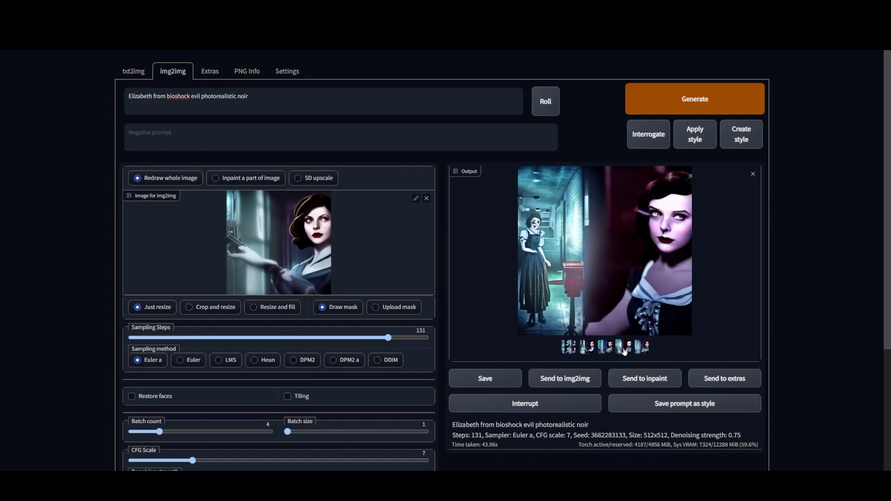
click(642, 348)
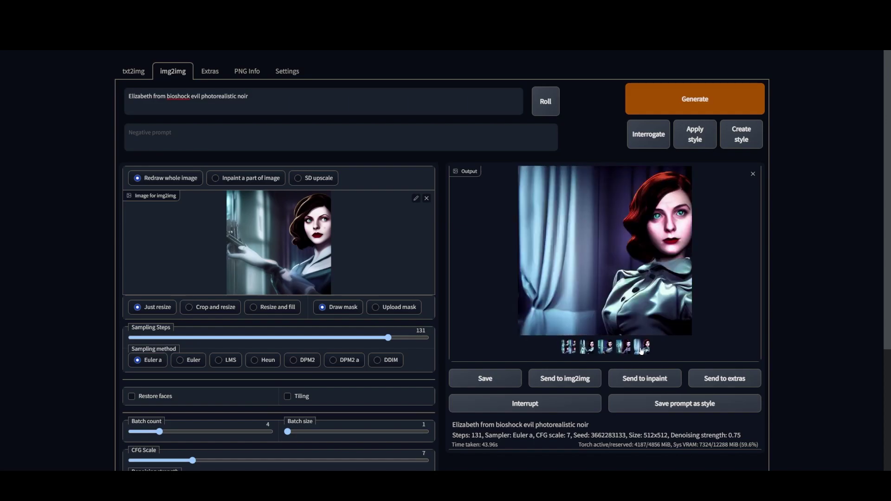
click(132, 397)
- Raise sampling steps to 150, start a new generation, and check the console progress
drag(388, 337, 427, 338)
click(695, 99)
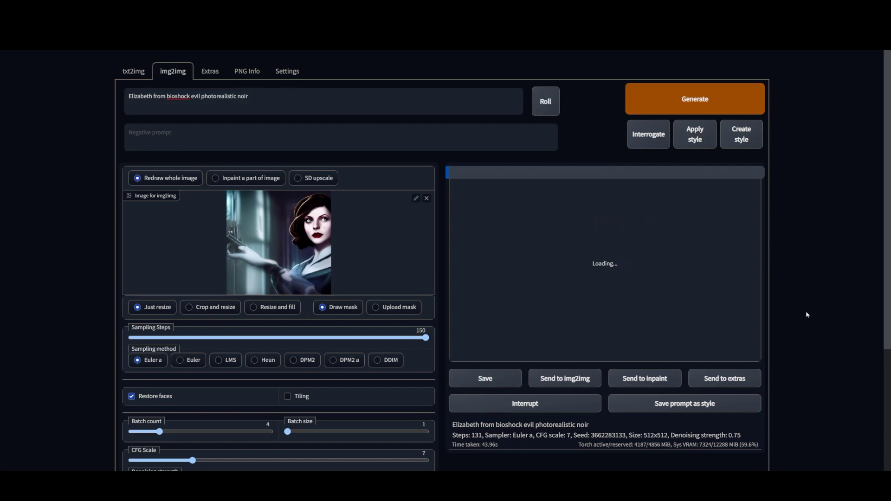
key(alt+Tab)
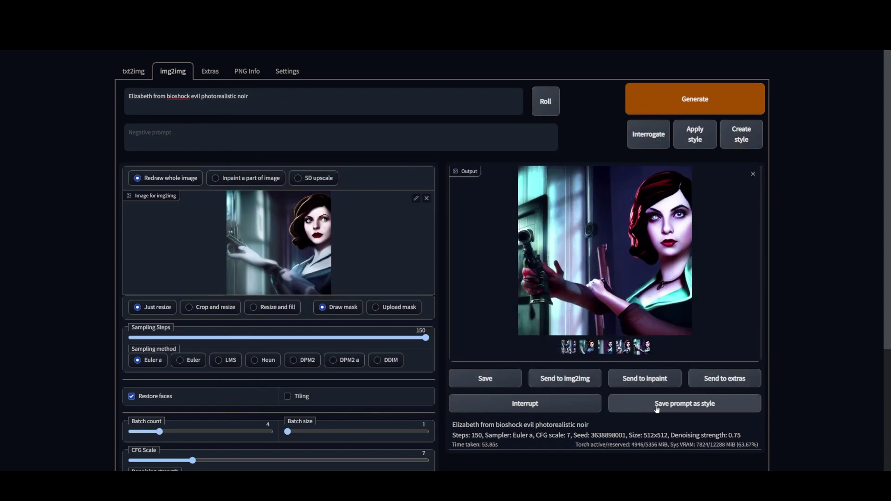
- Review the four face-restored Elizabeth variations, ending on the 2x2 results grid
click(586, 347)
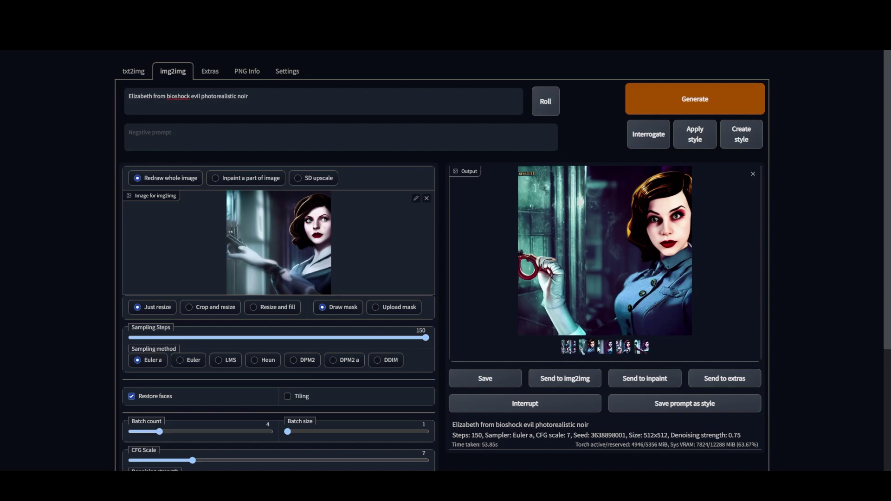
click(600, 347)
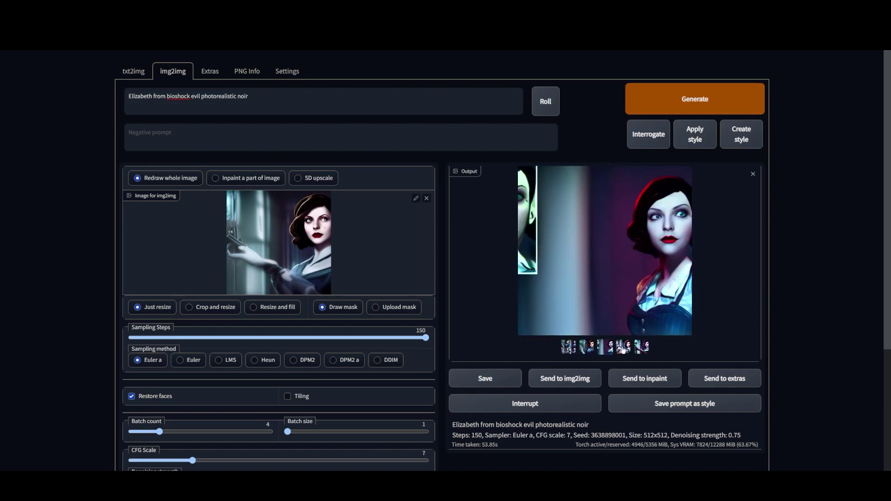
click(622, 349)
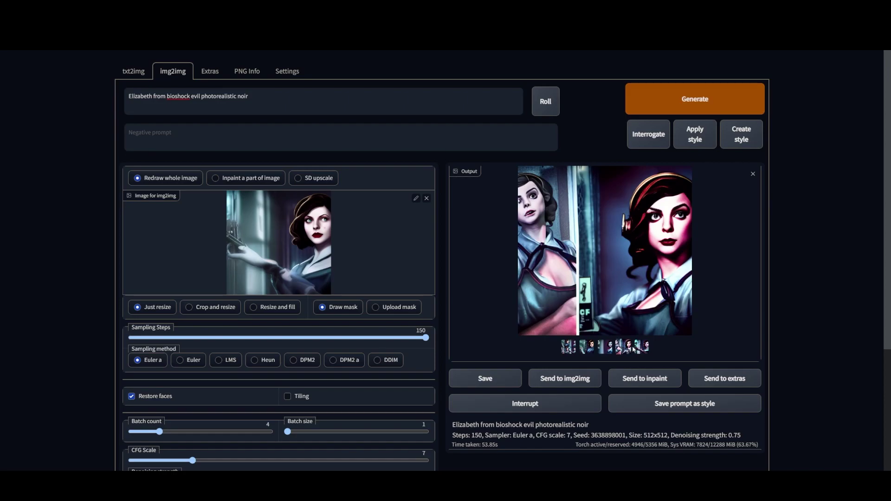
click(638, 348)
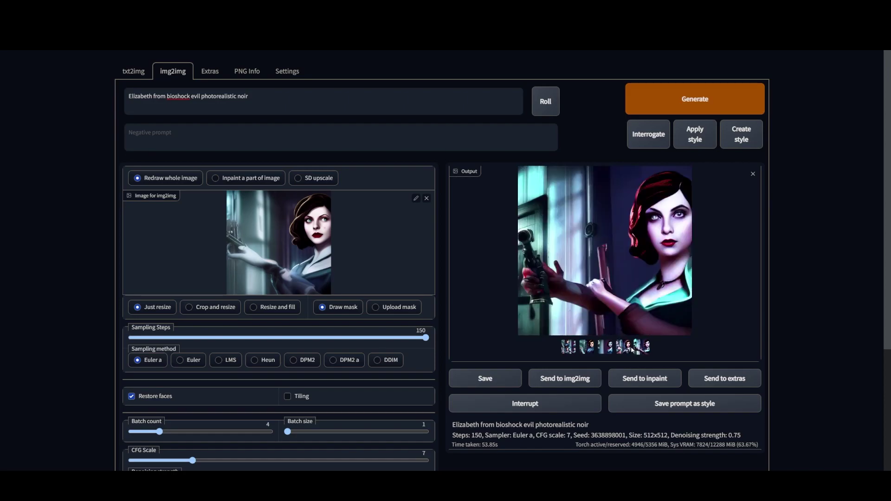
click(581, 349)
click(575, 352)
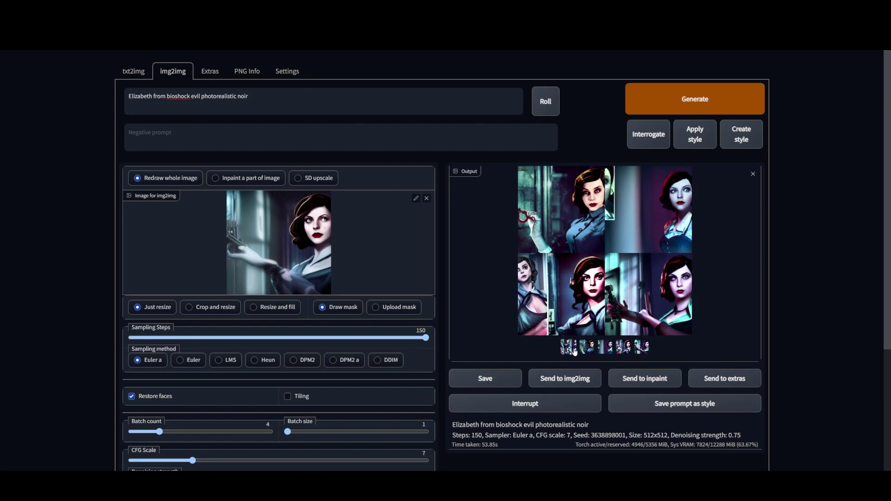
- In txt2img, page through the 'evil pikachu demon' thumbnails, from cartoon and plush versions to the red-background Pikachu
click(130, 73)
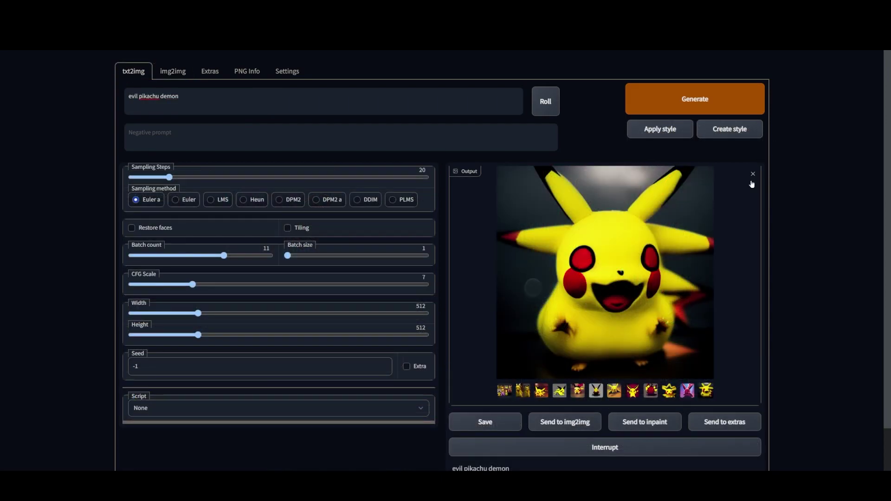
click(523, 392)
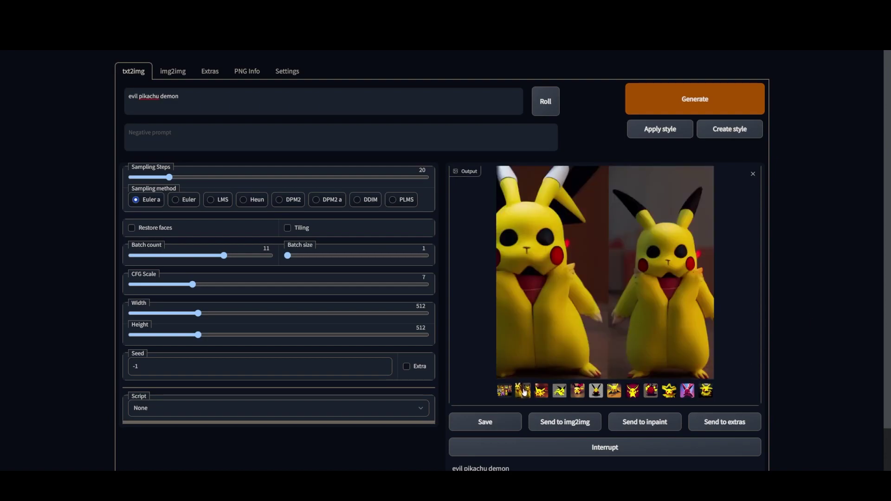
click(543, 393)
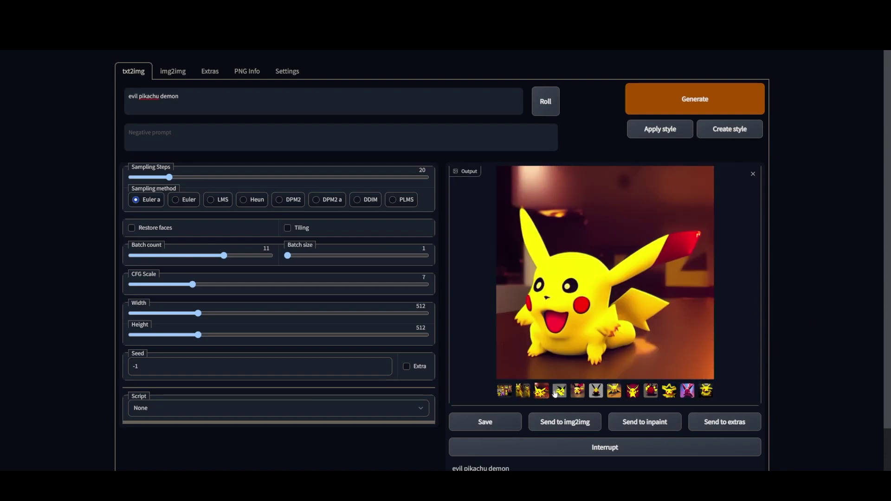
click(559, 392)
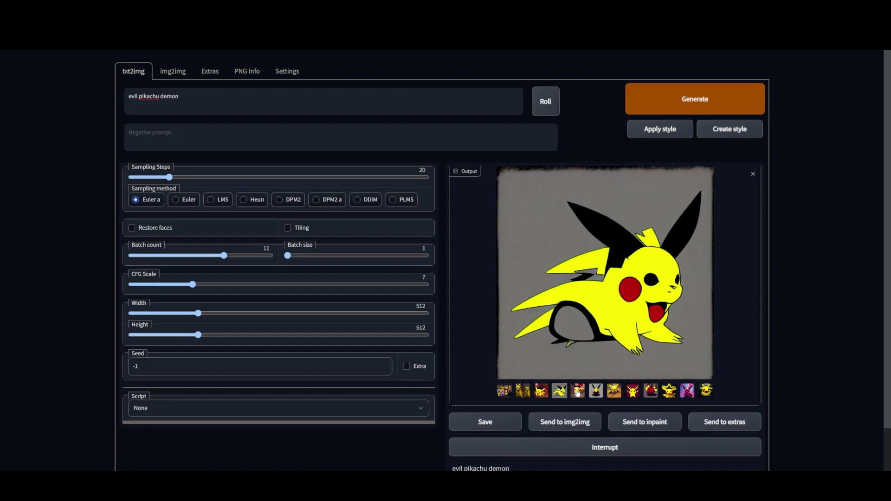
click(578, 392)
click(596, 393)
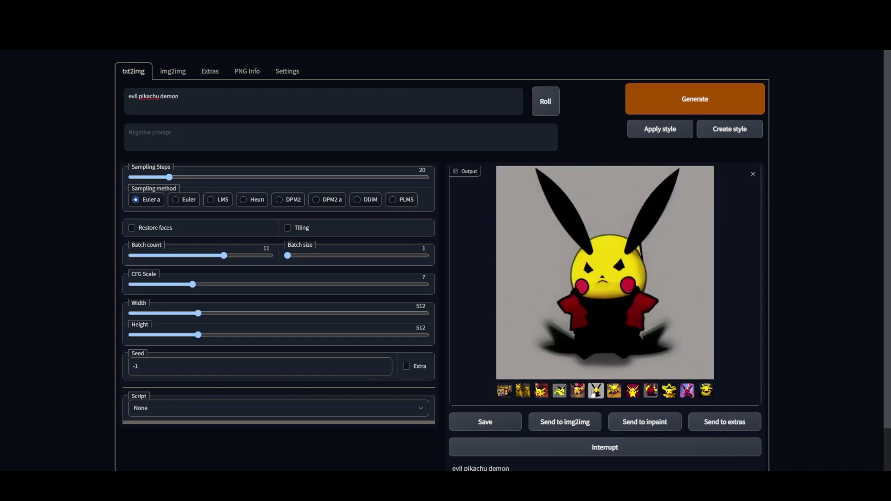
click(612, 393)
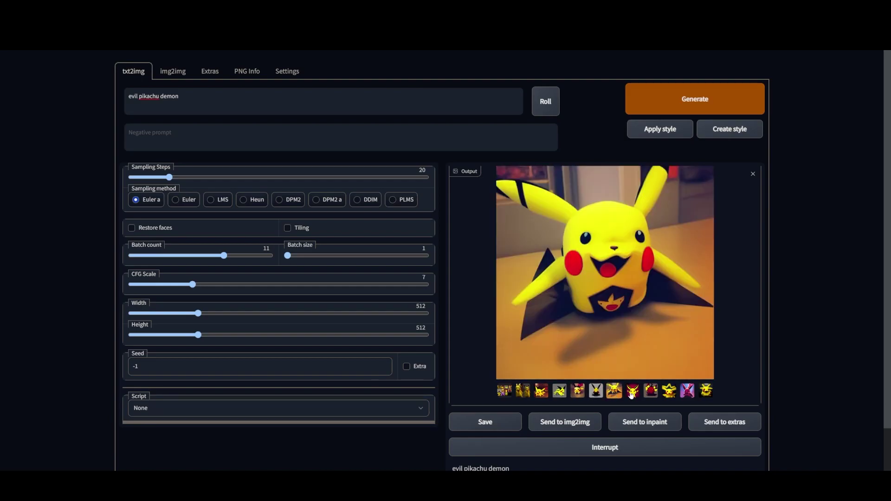
click(632, 393)
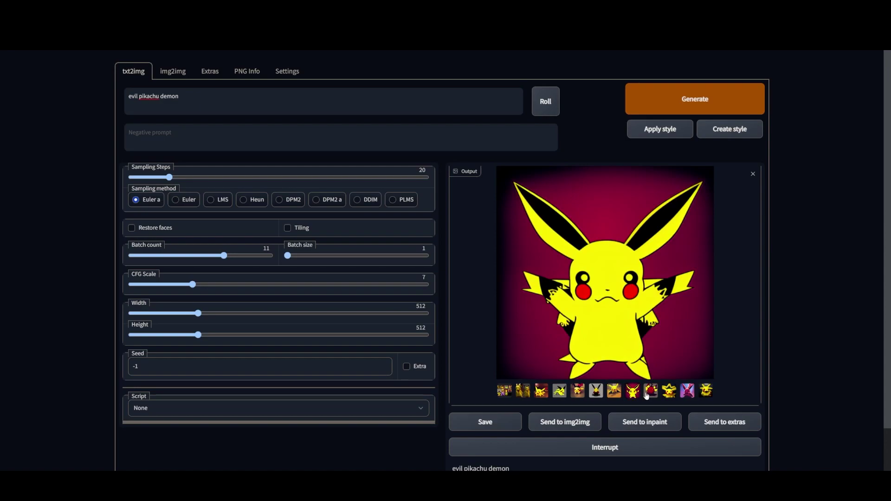